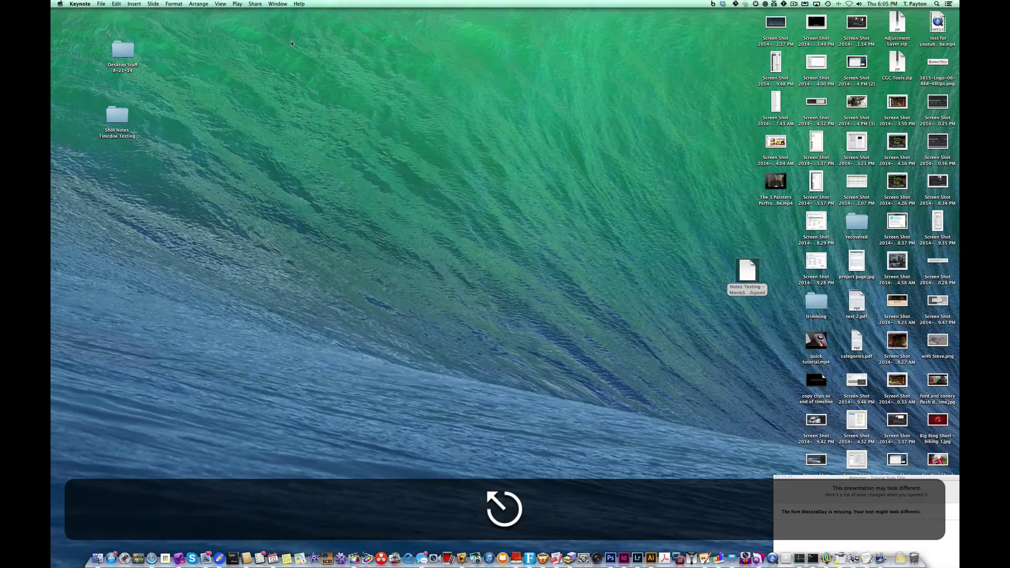
Switch to the Space showing the 'Copy and Paste Multiple Markers' Keynote slide
key(ctrl+Left)
key(ctrl+Left)
Hide Keynote and select the Slate marker in the moving markers project's index
key(ctrl+Right)
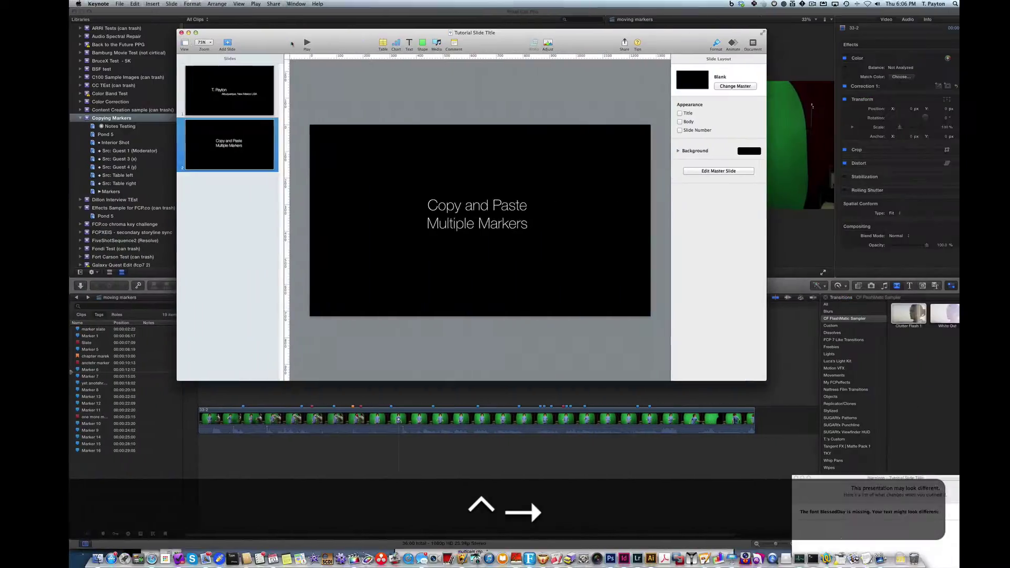
key(super+h)
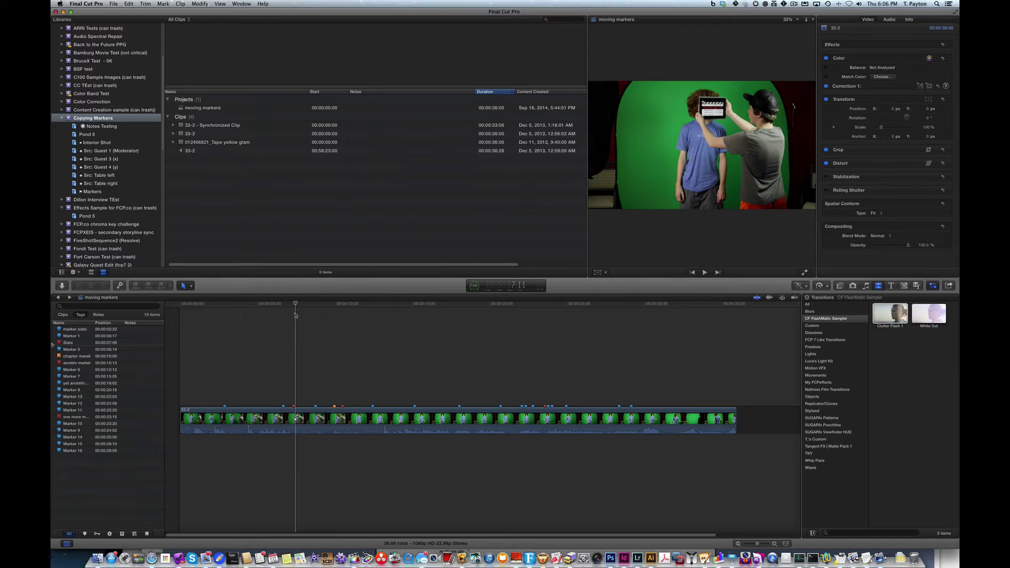
click(87, 360)
click(86, 342)
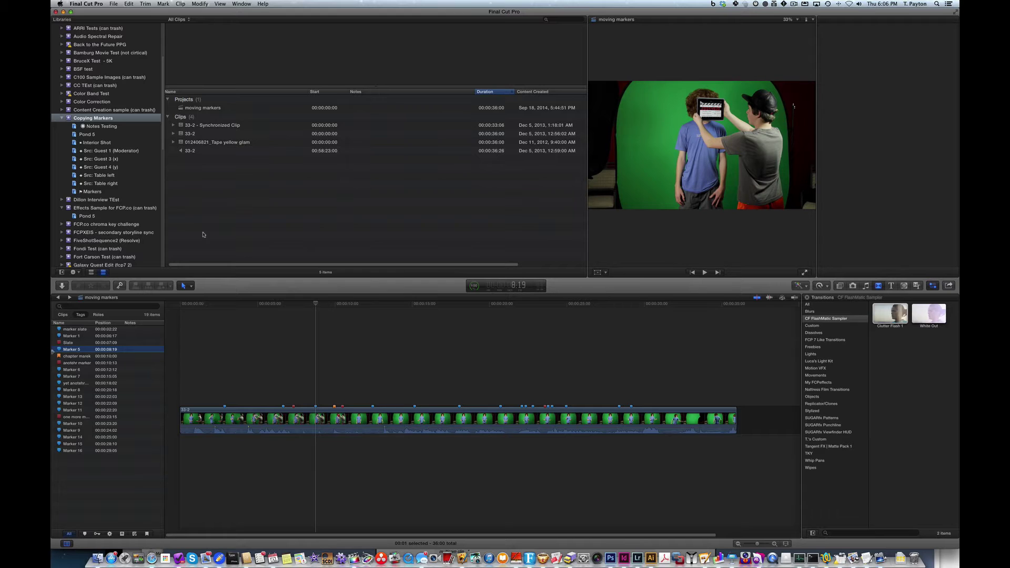
Connect the Tape yellow glam clip and move it to the timeline start
click(214, 142)
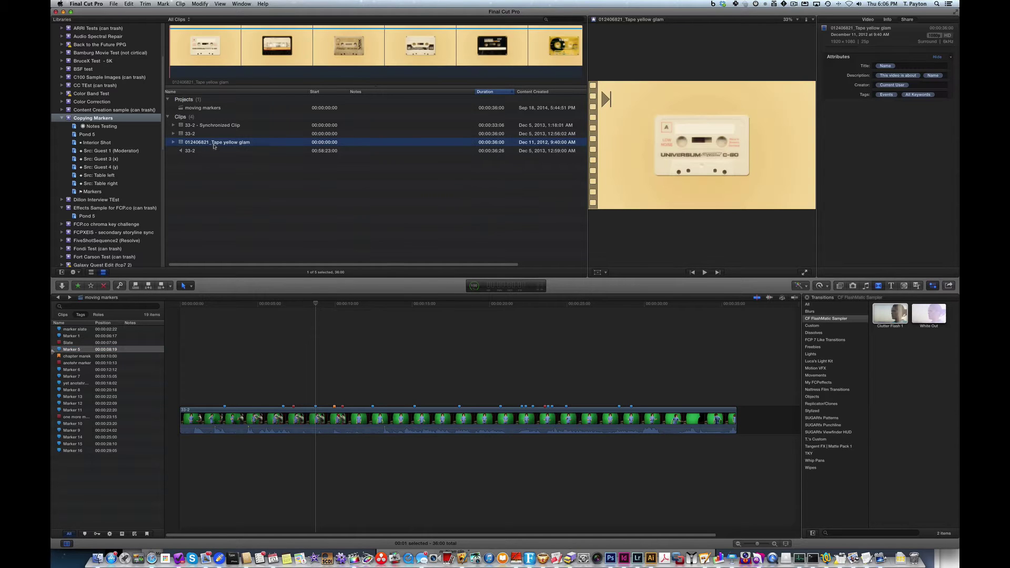
key(q)
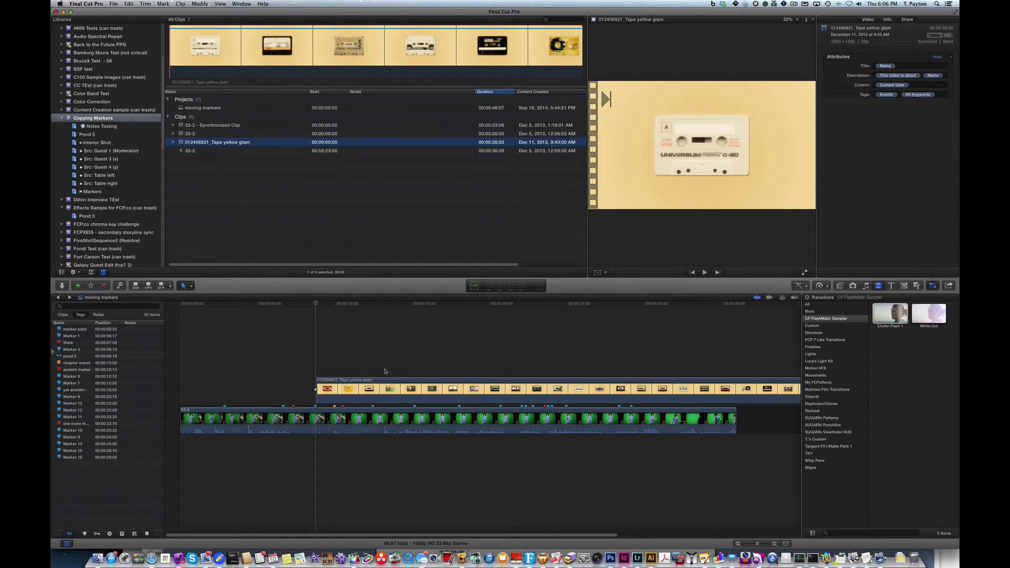
drag(363, 379, 228, 379)
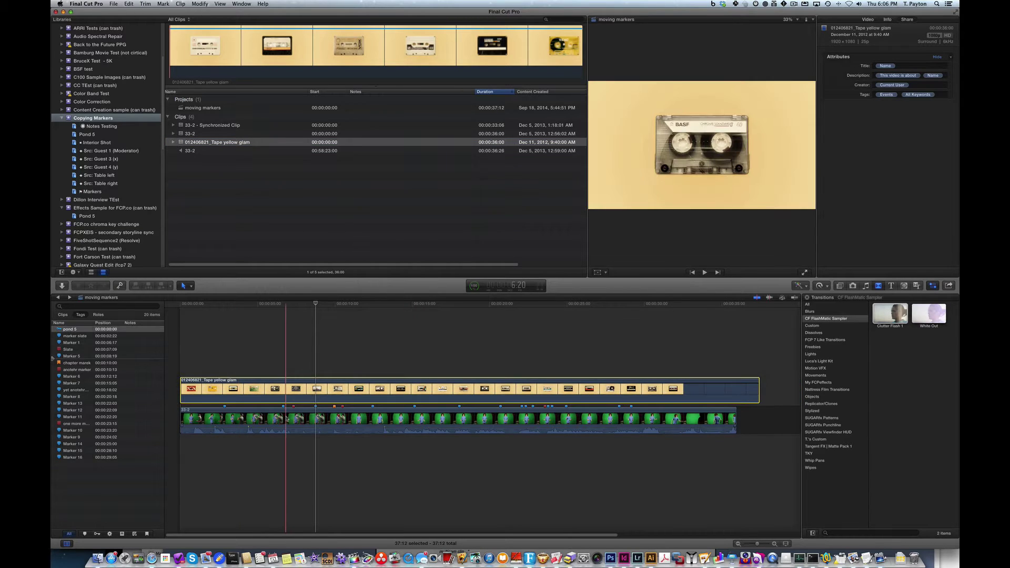
Copy the green-screen clip, paste it onto the cassette clip, then undo the paste
click(309, 415)
key(super+c)
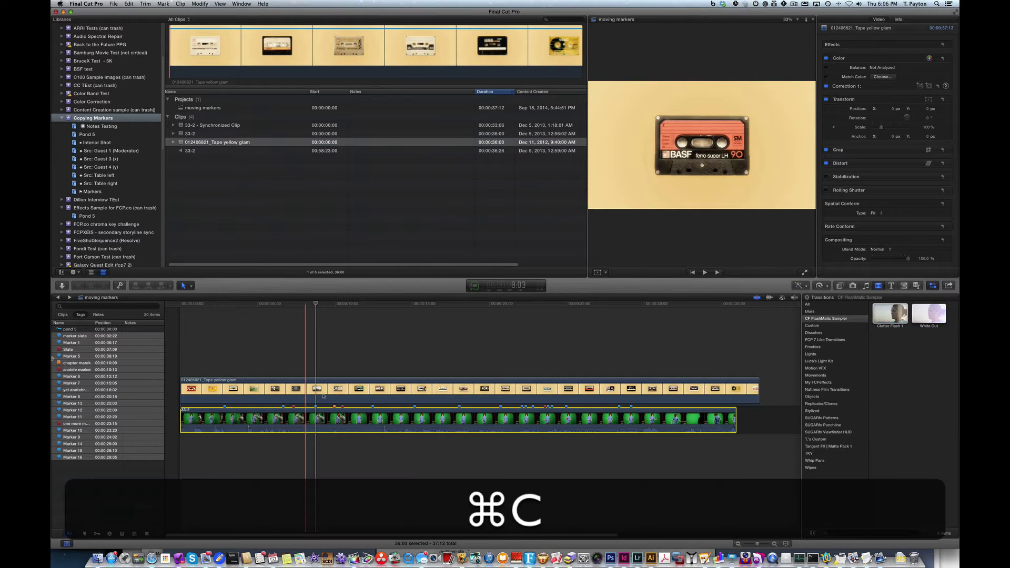
click(295, 371)
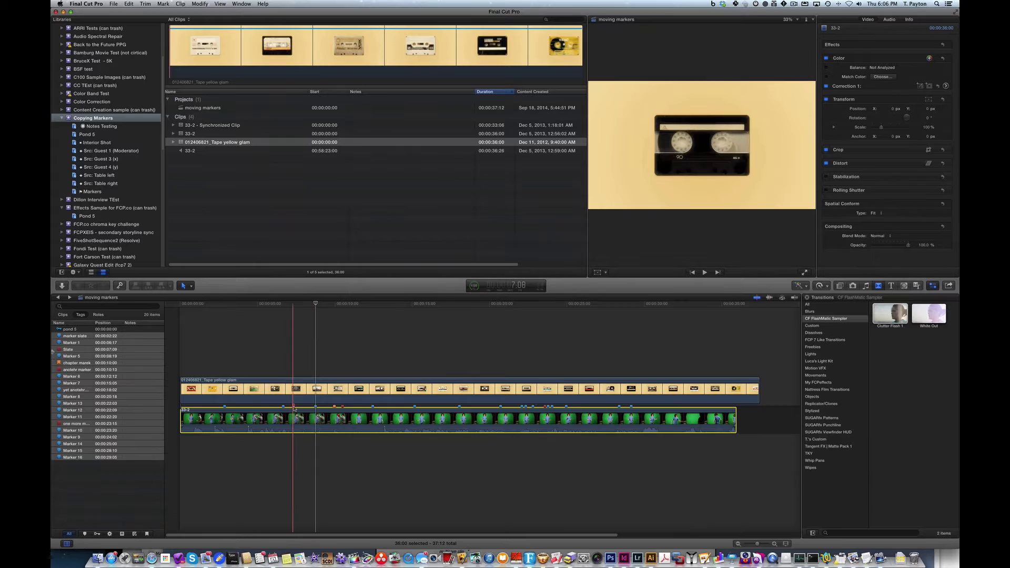
right_click(302, 408)
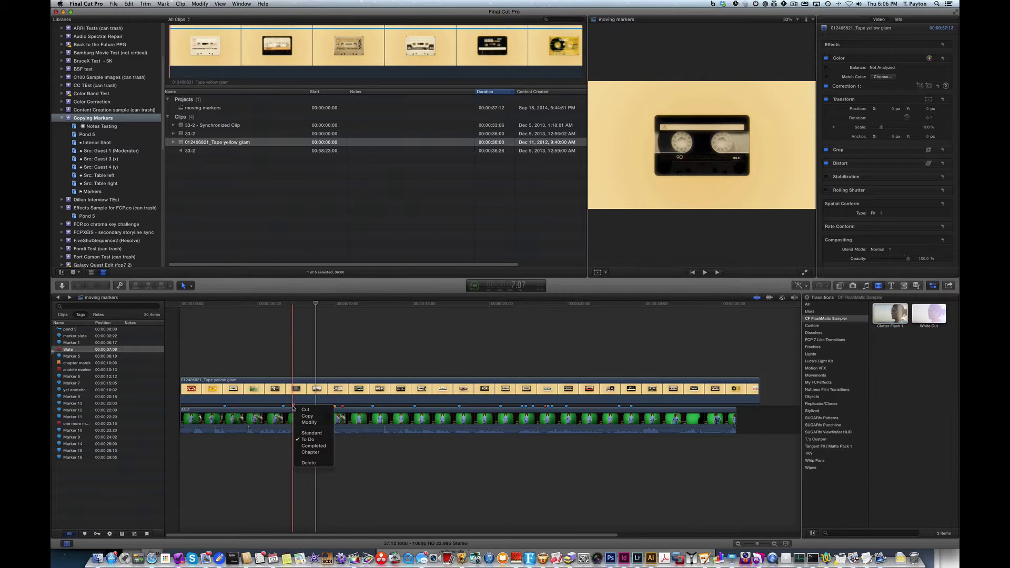
click(309, 416)
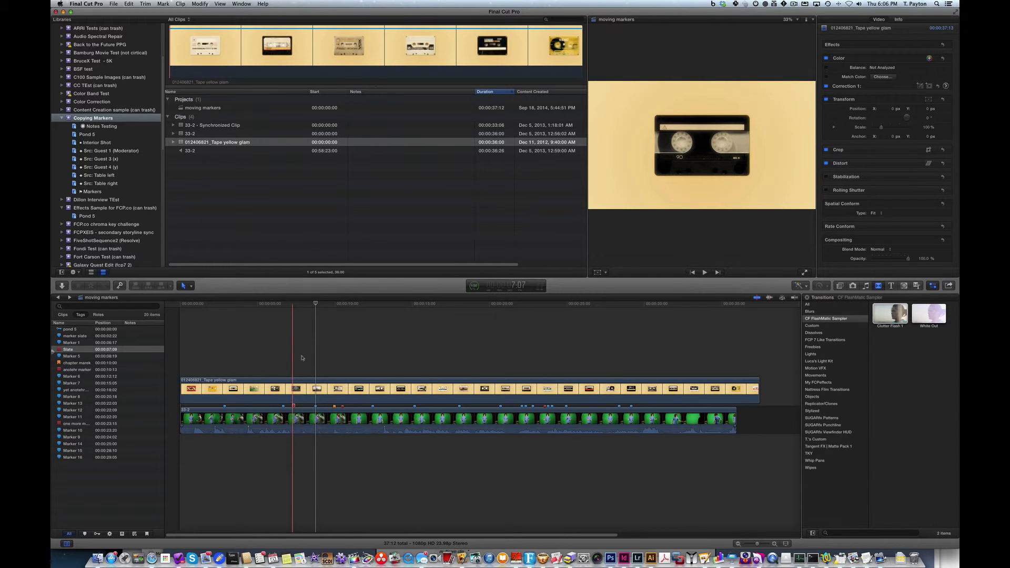
click(294, 384)
right_click(294, 385)
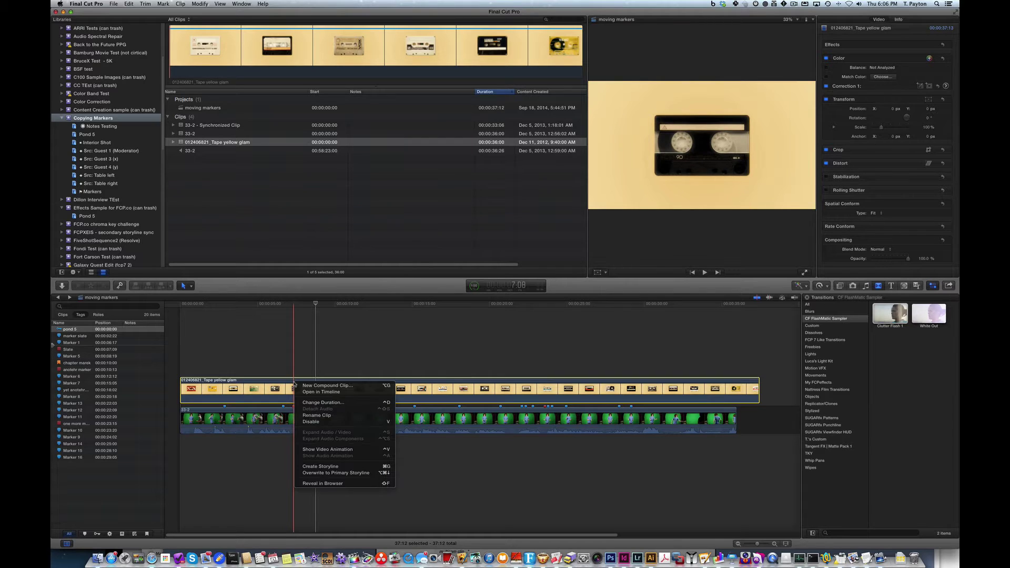
key(Escape)
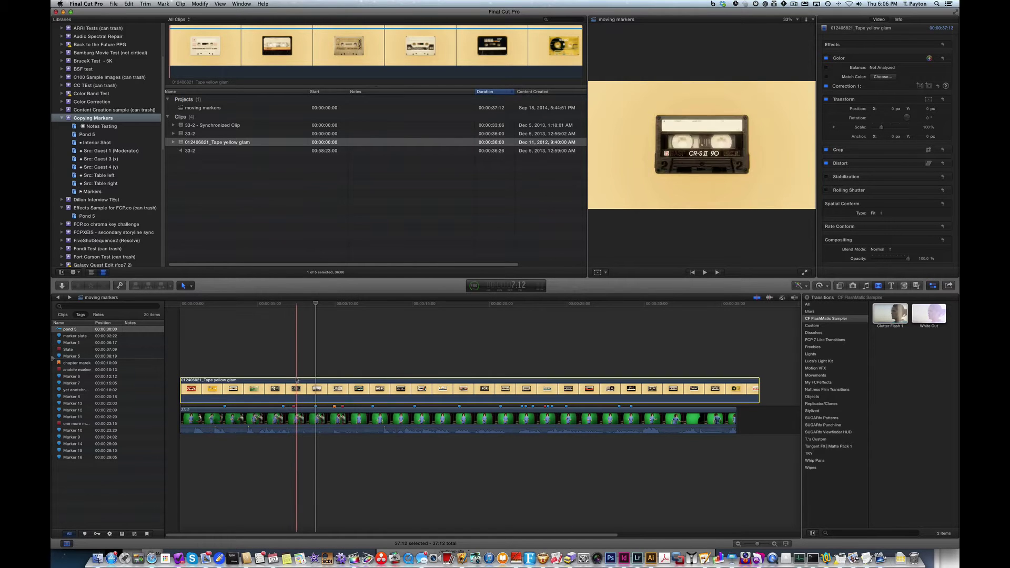
key(super+v)
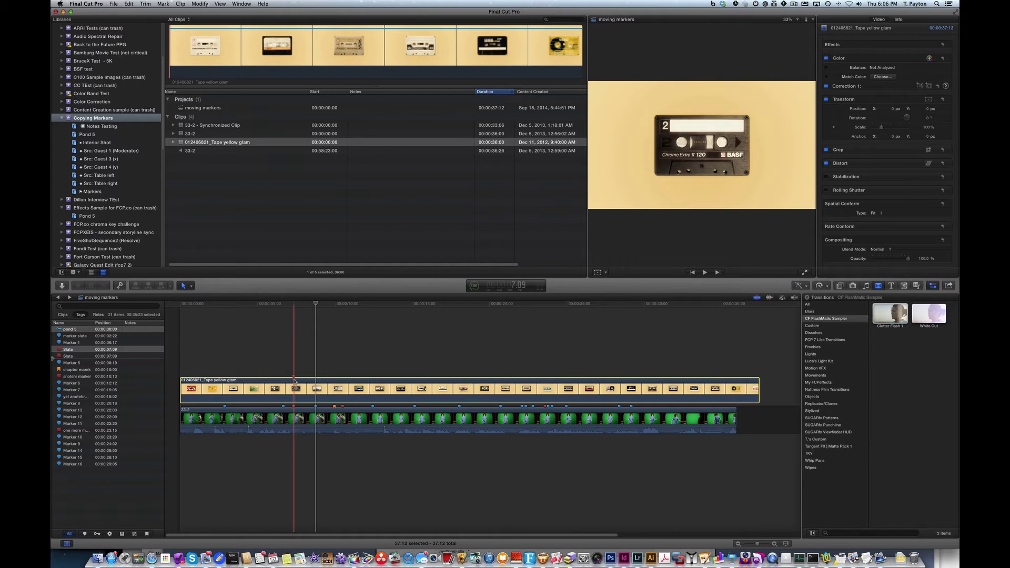
key(super+z)
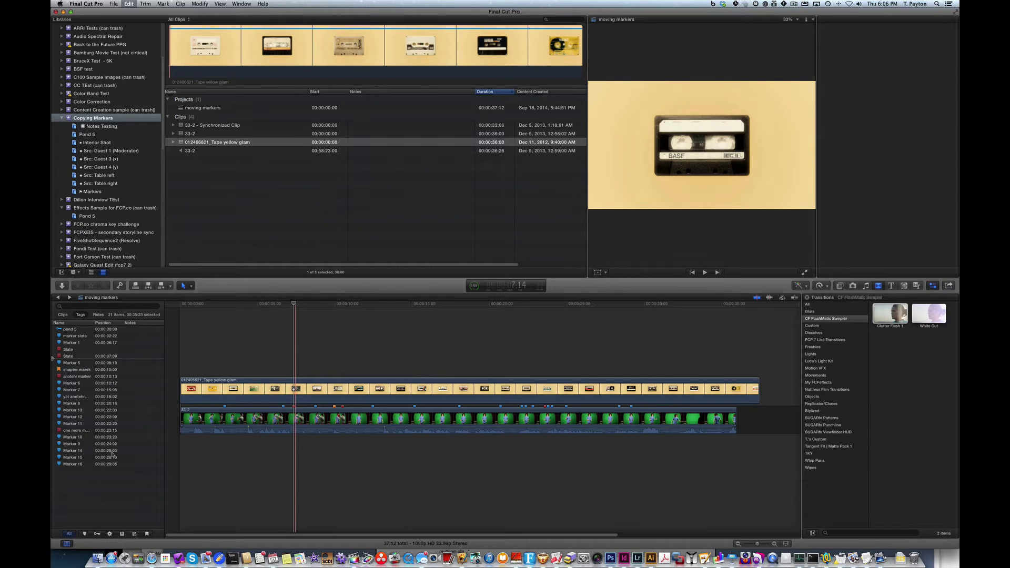
Copy every marker from the index and paste them onto the cassette clip
click(107, 458)
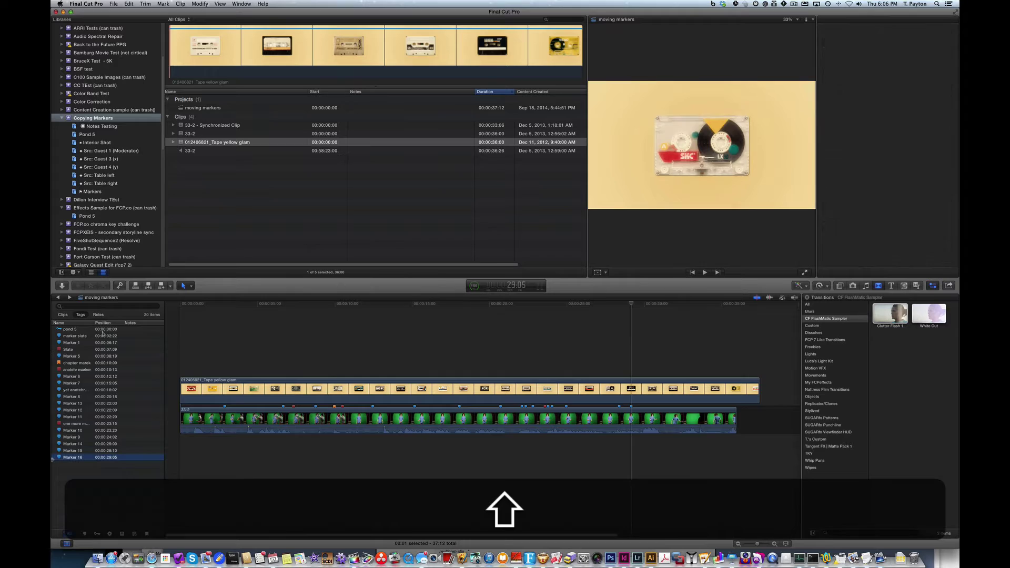
key(super+shift+c)
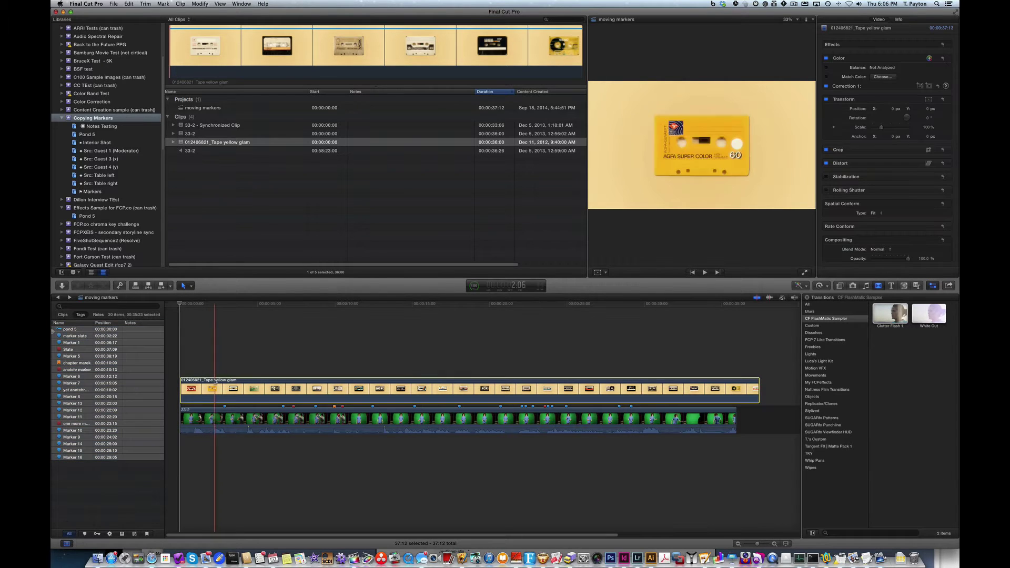
click(203, 418)
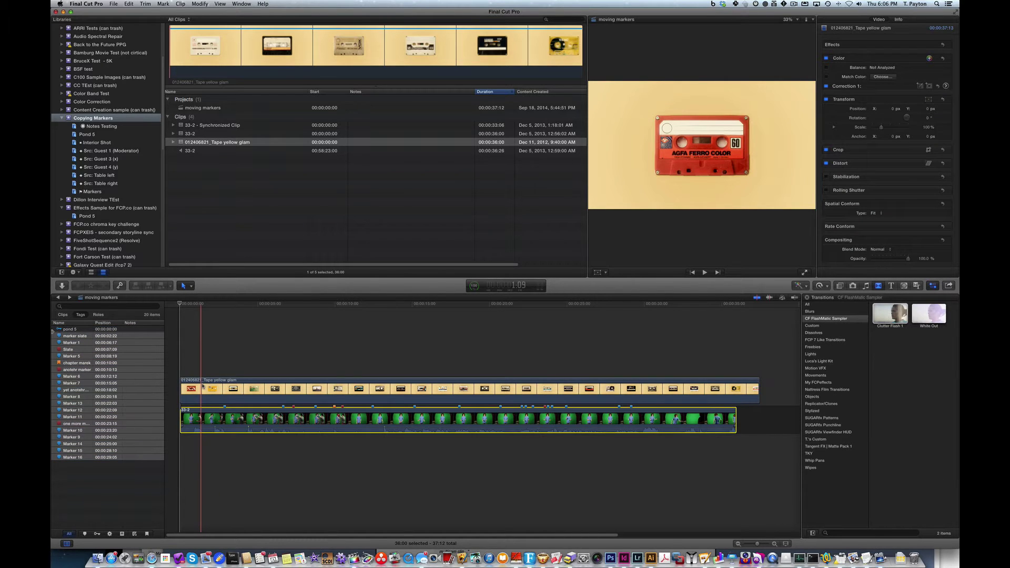
click(203, 388)
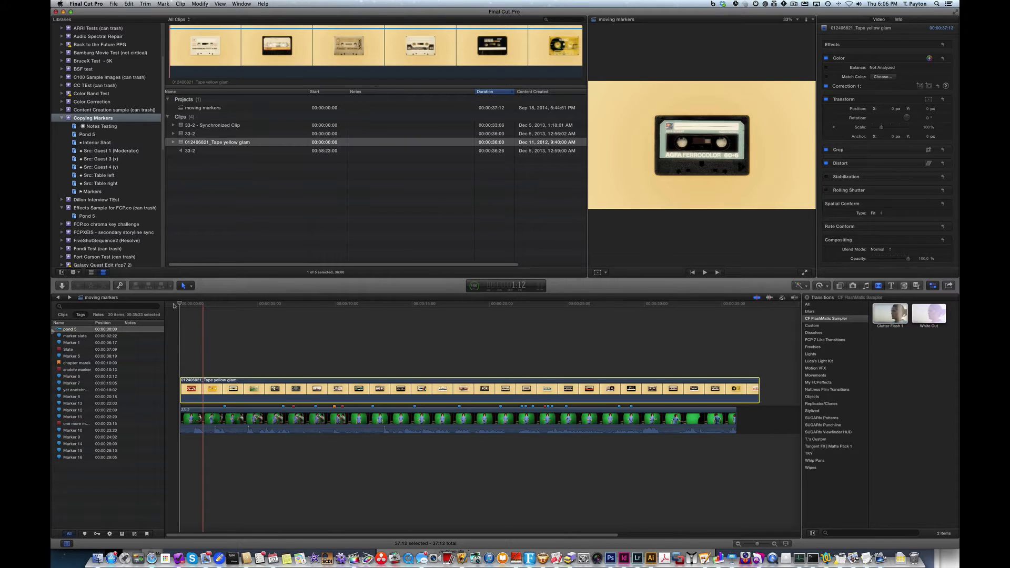
key(super+v)
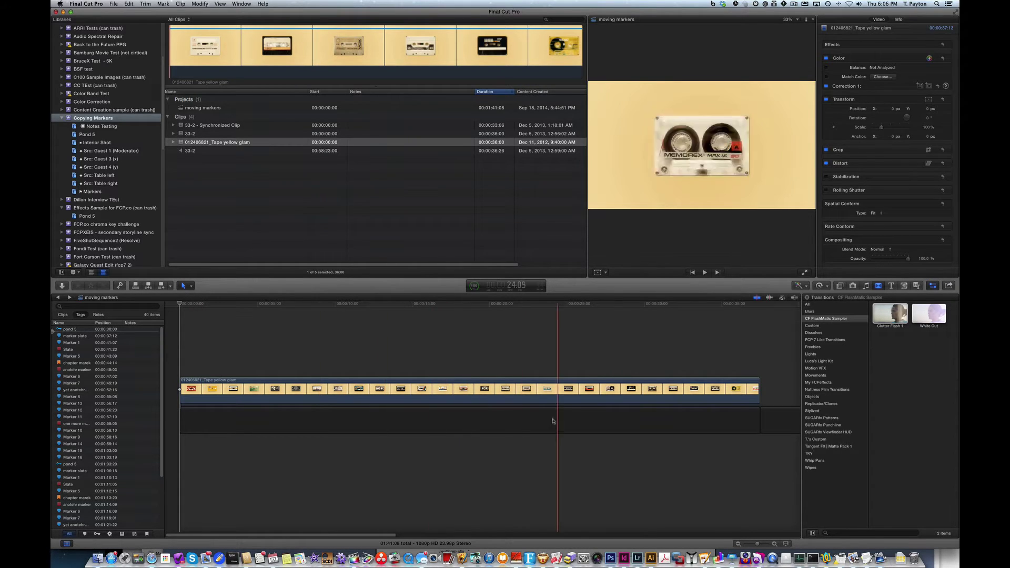
Undo the pastes, delete the cassette clip, and select the green-screen clip with its markers
key(super+z)
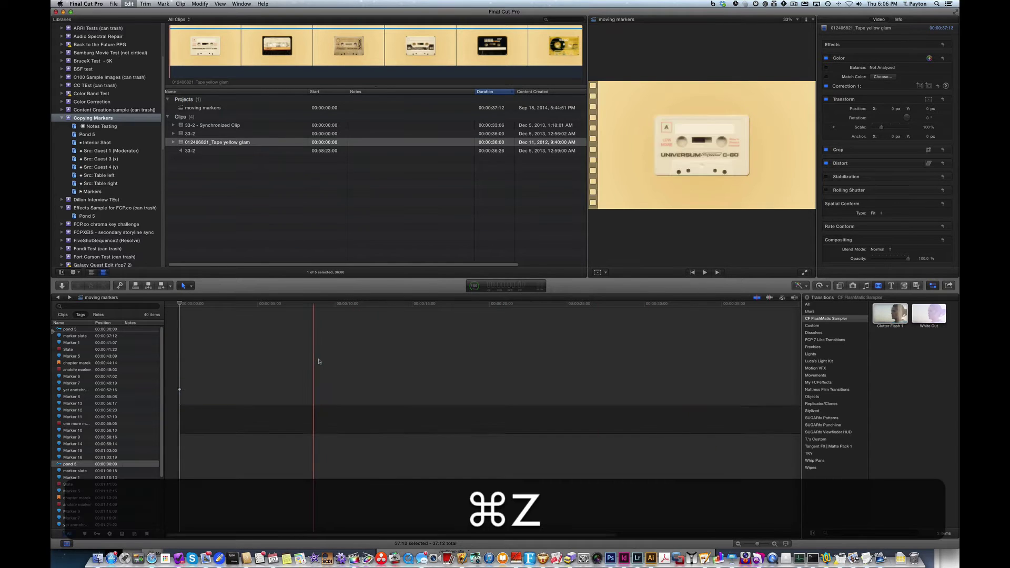
key(super+z)
click(319, 362)
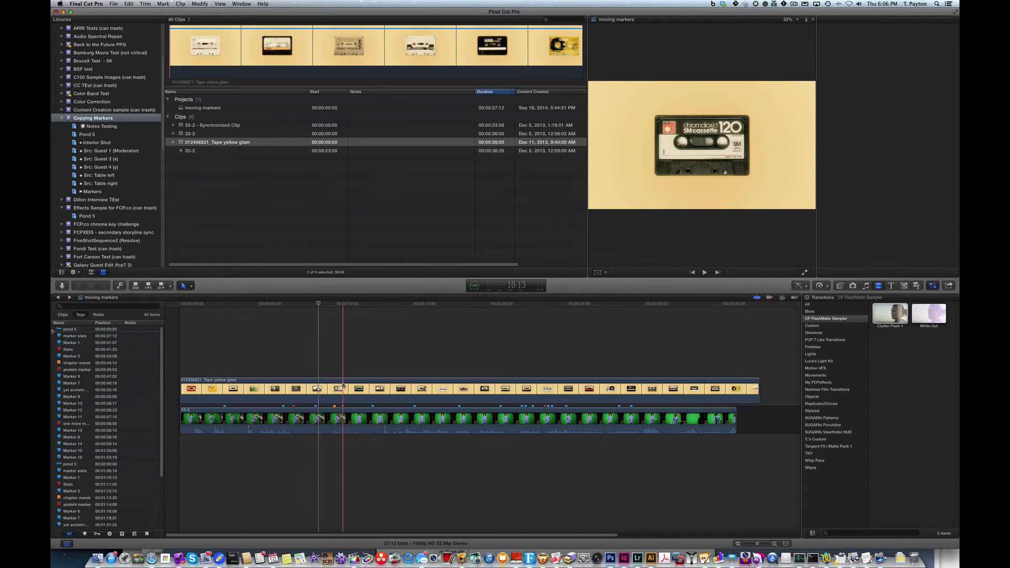
click(343, 388)
key(BackSpace)
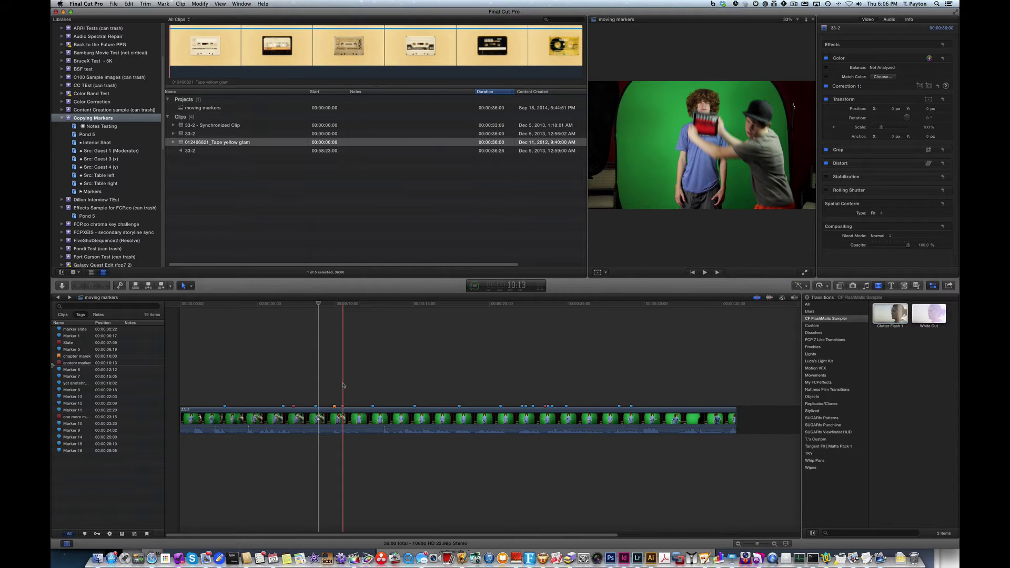
key(super+a)
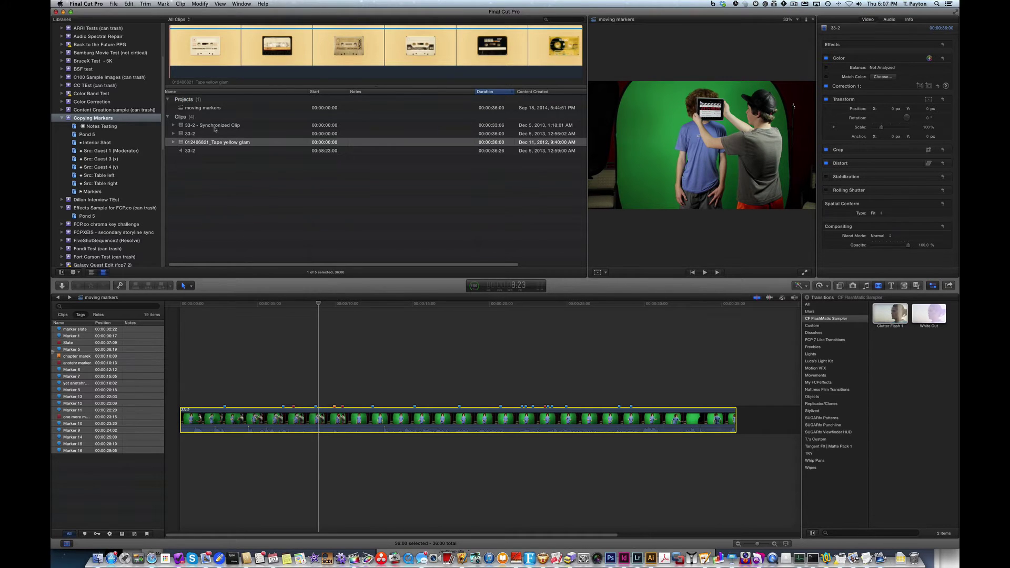
Replace the green-screen clip from start with the cassette clip, undo it, and reselect
drag(196, 143, 219, 418)
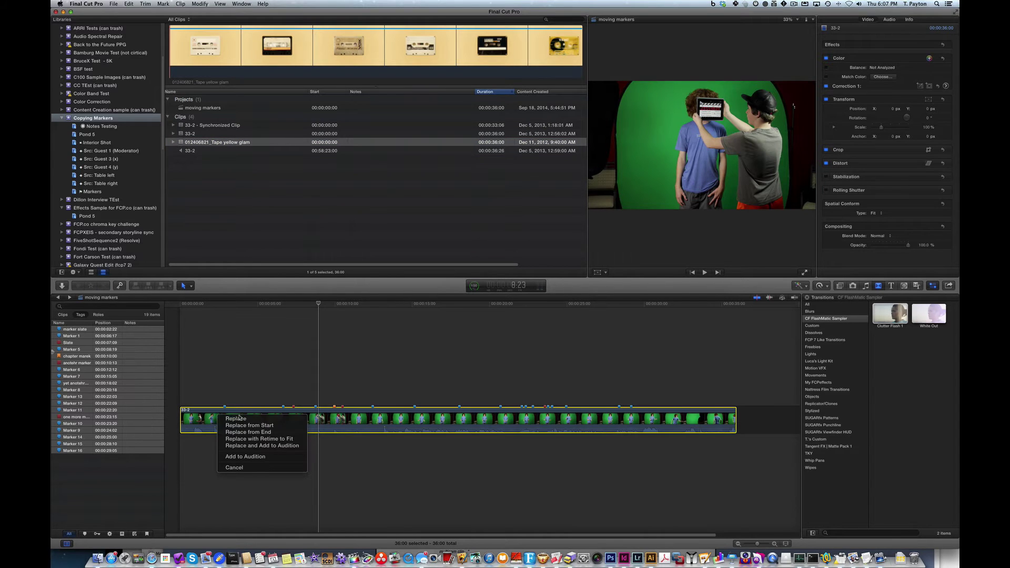
click(247, 426)
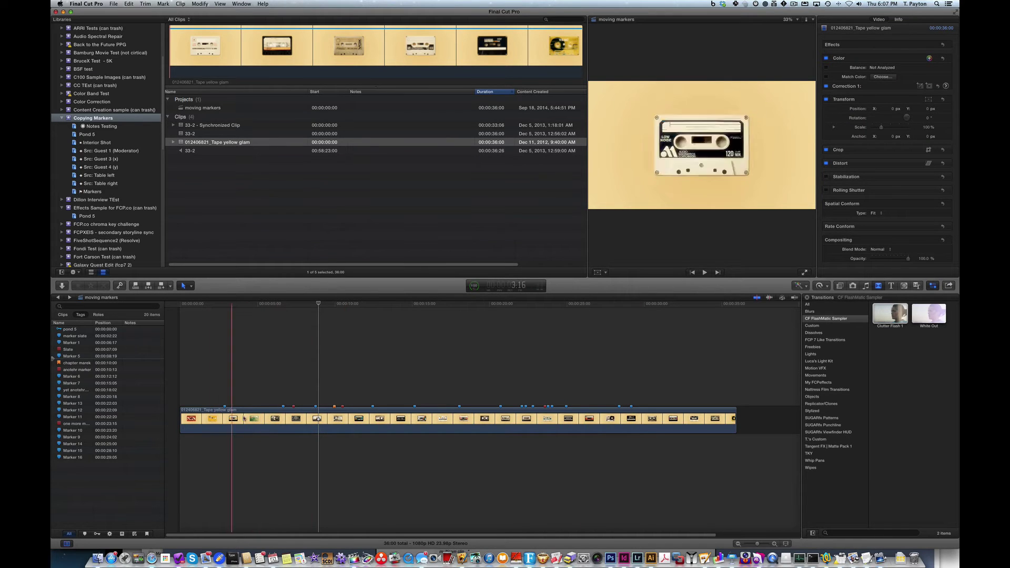
key(super+z)
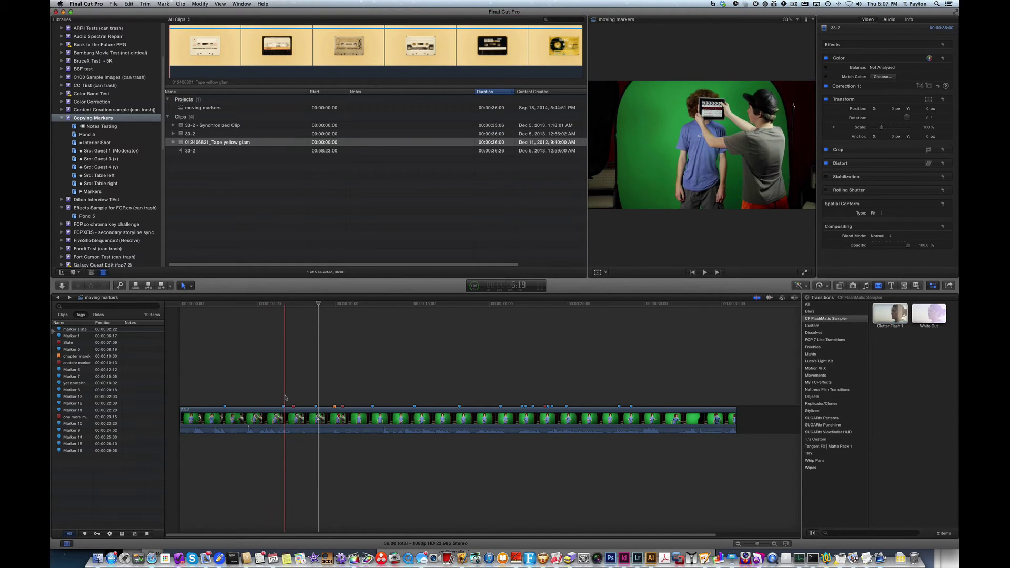
click(218, 412)
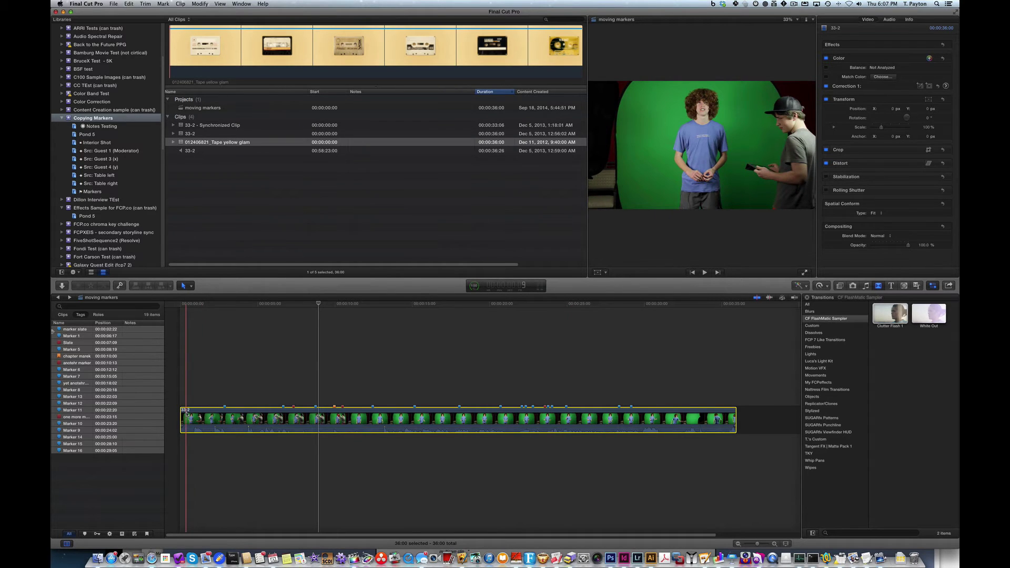
click(200, 125)
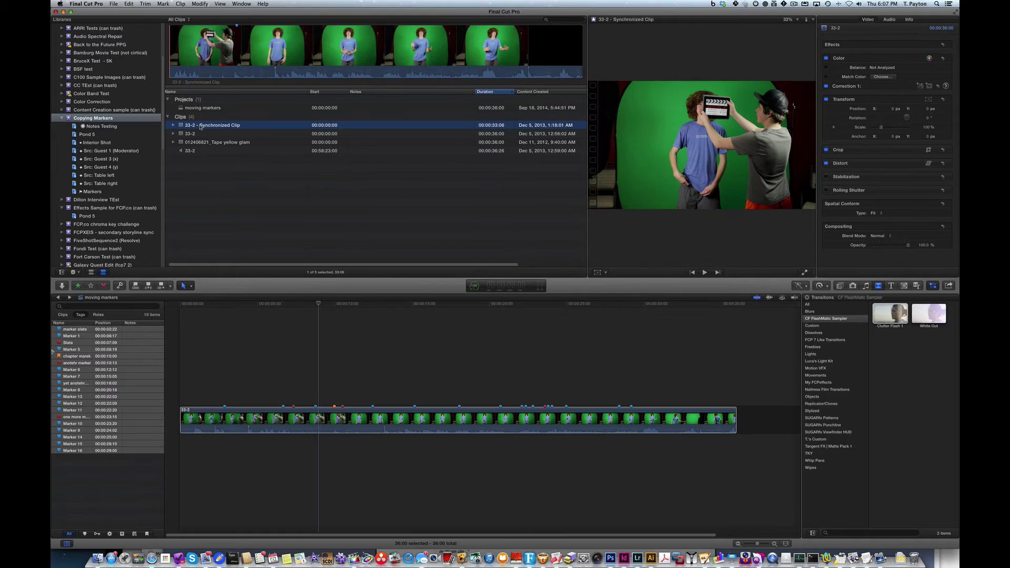
click(315, 419)
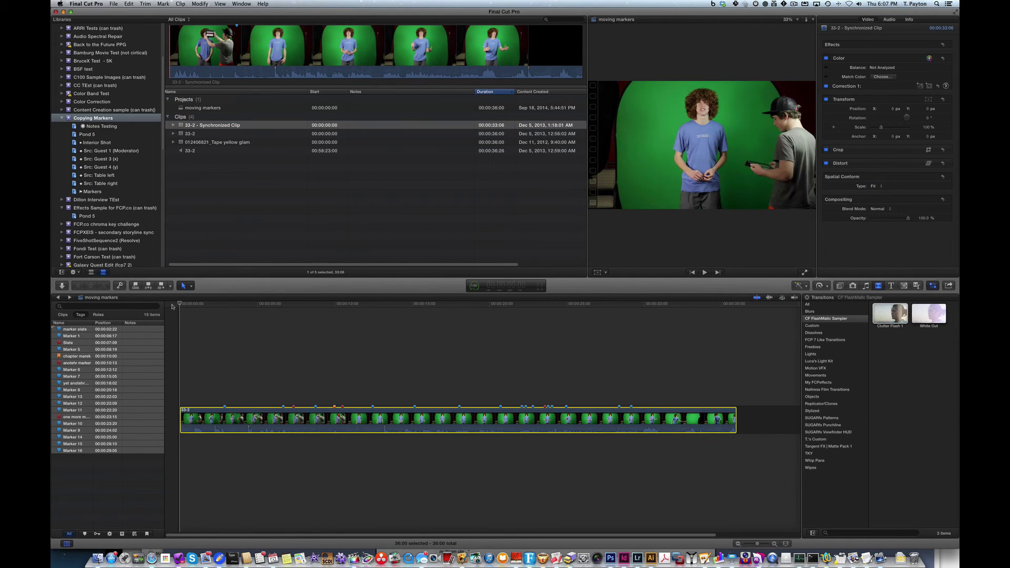
key(q)
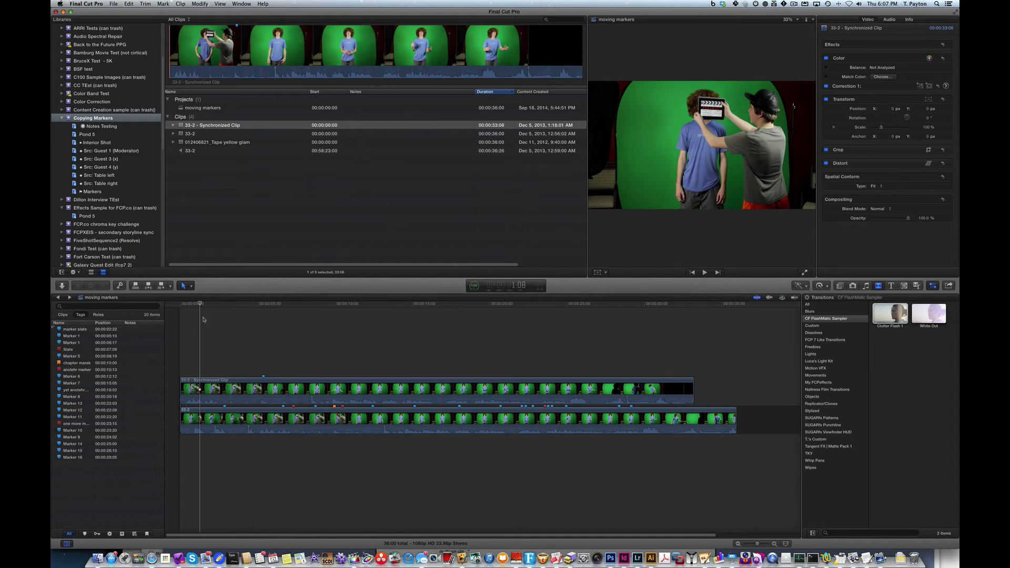
key(space)
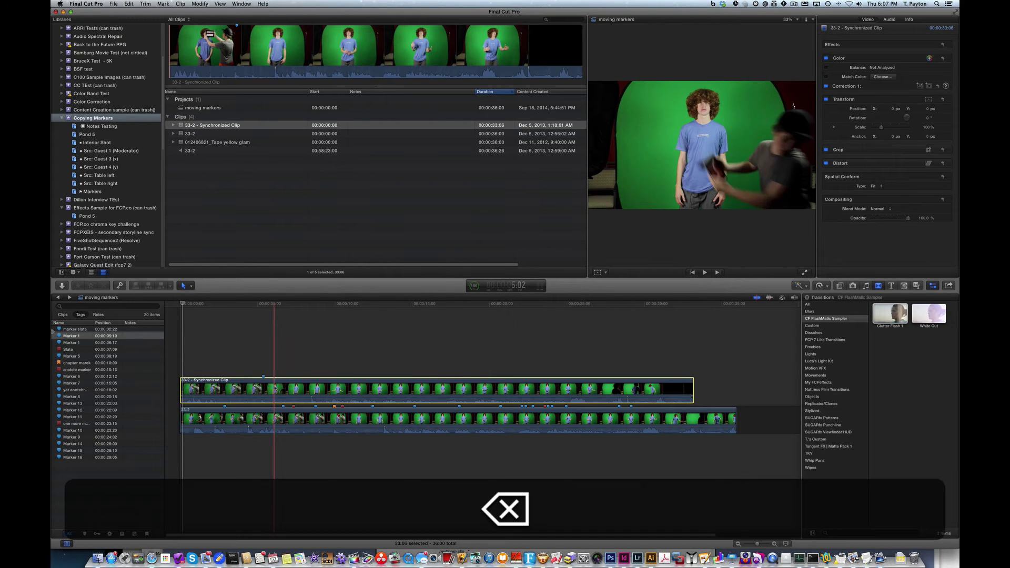
key(BackSpace)
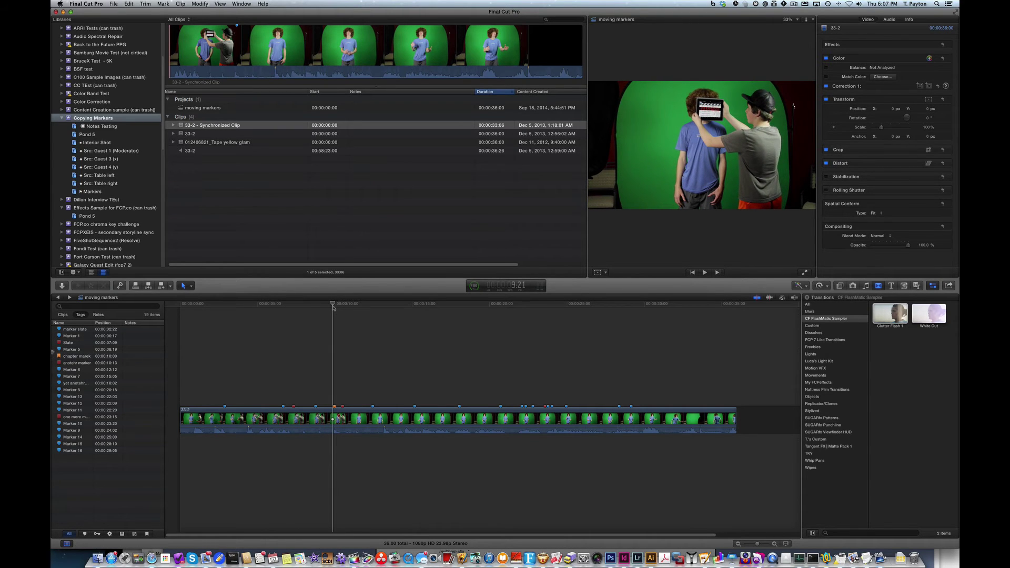
key(Right)
key(Right)
key(Right)
key(Right)
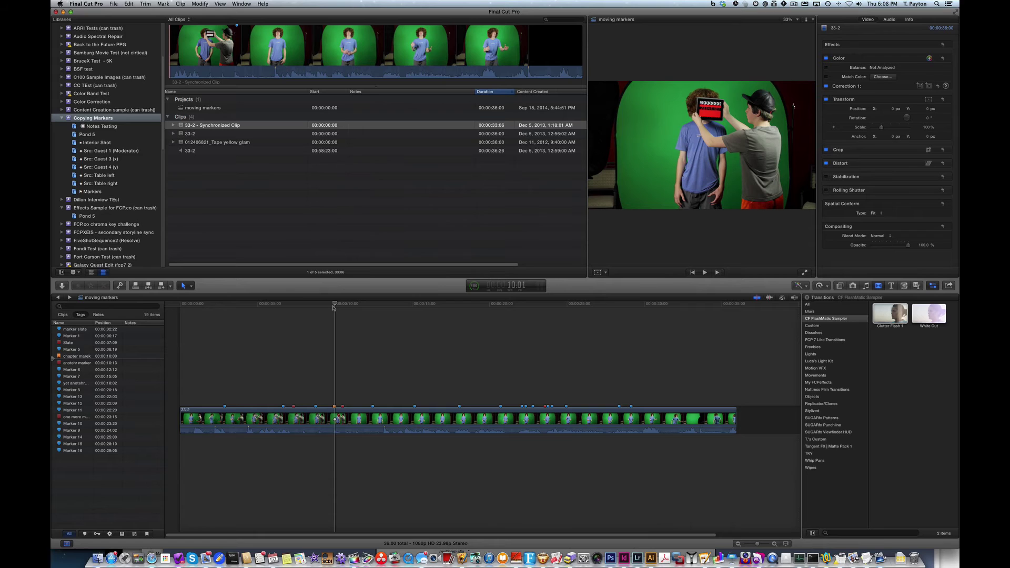
Trim the clip start to the playhead and mark the synchronized clip's In point at the clapper
key(alt+bracketleft)
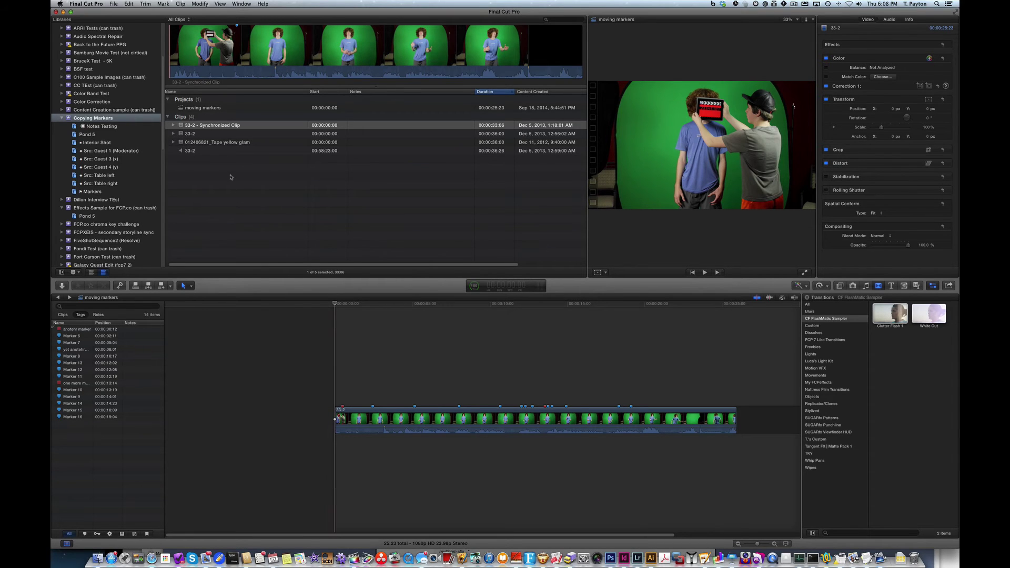
super+click(237, 127)
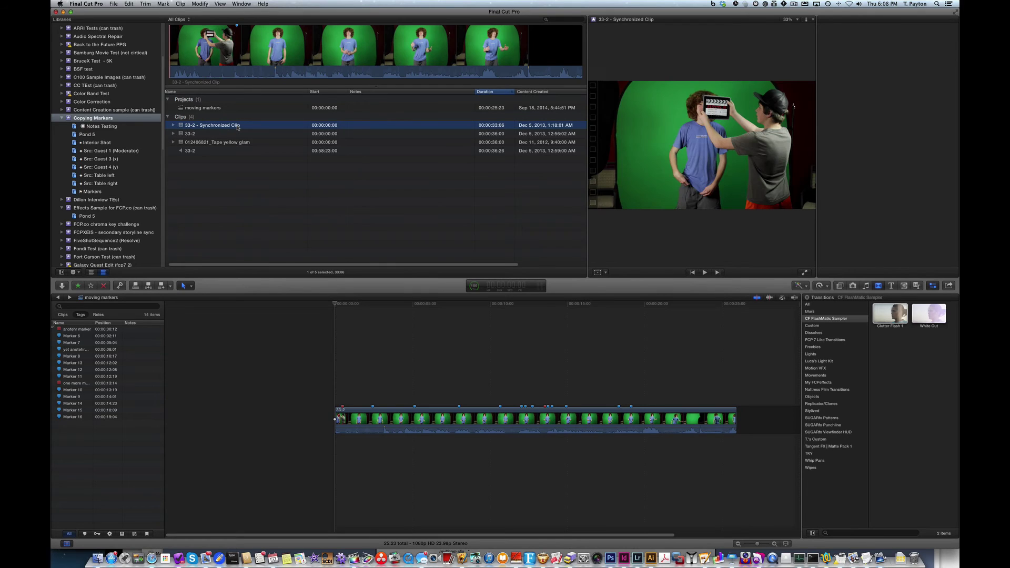
key(space)
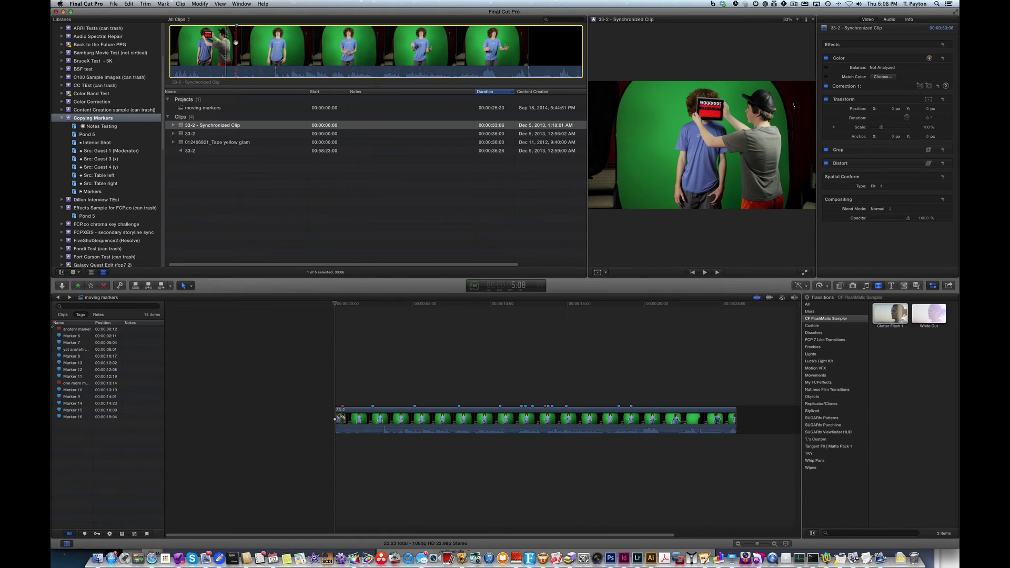
key(i)
key(space)
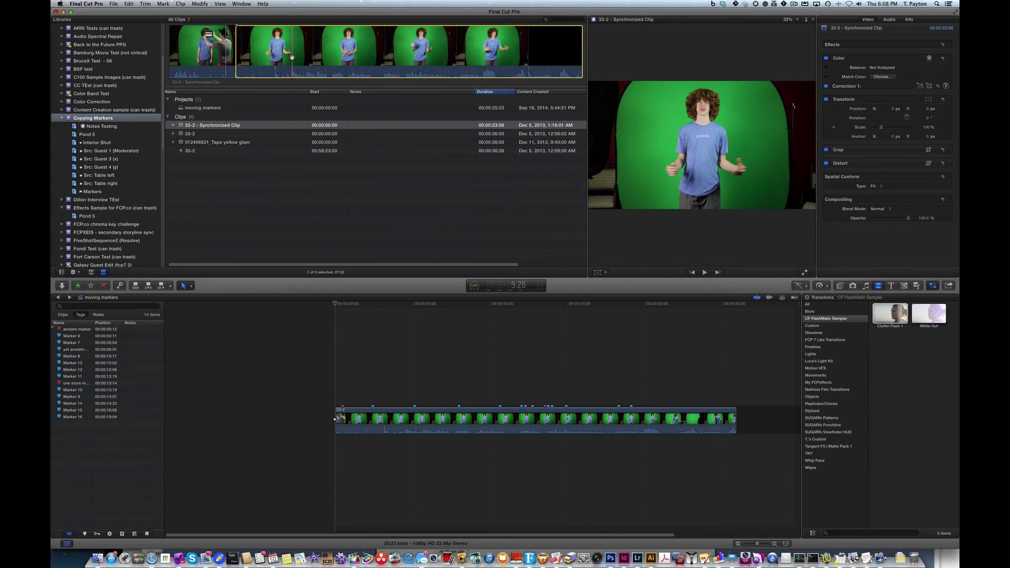
Replace the timeline clip from its start with the synchronized clip
click(421, 420)
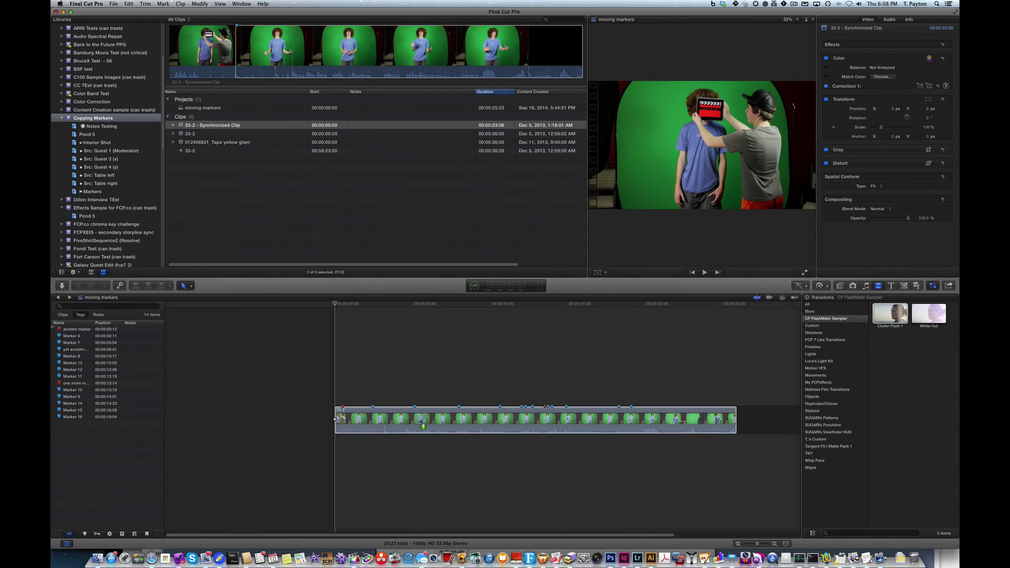
right_click(420, 420)
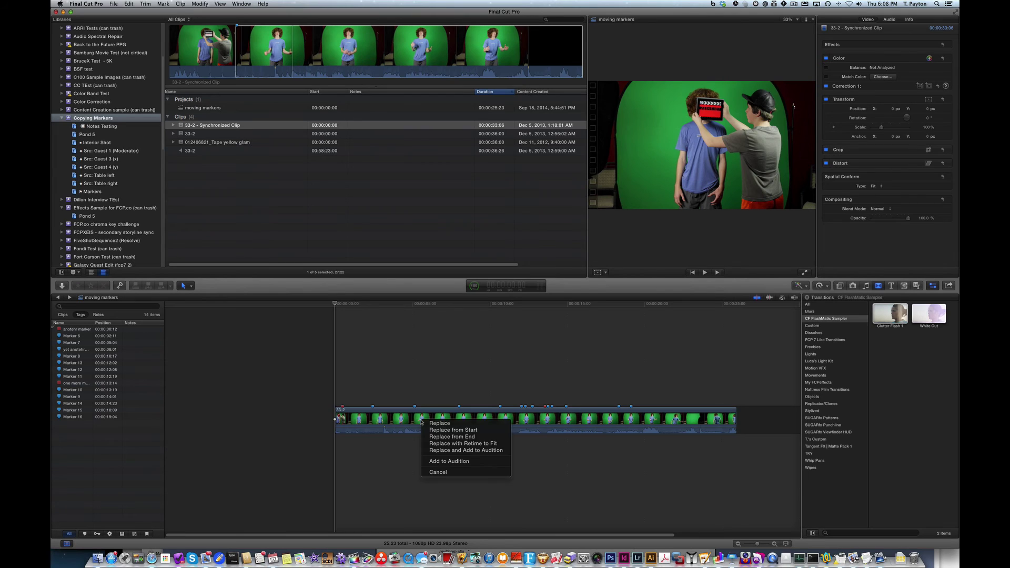
click(446, 430)
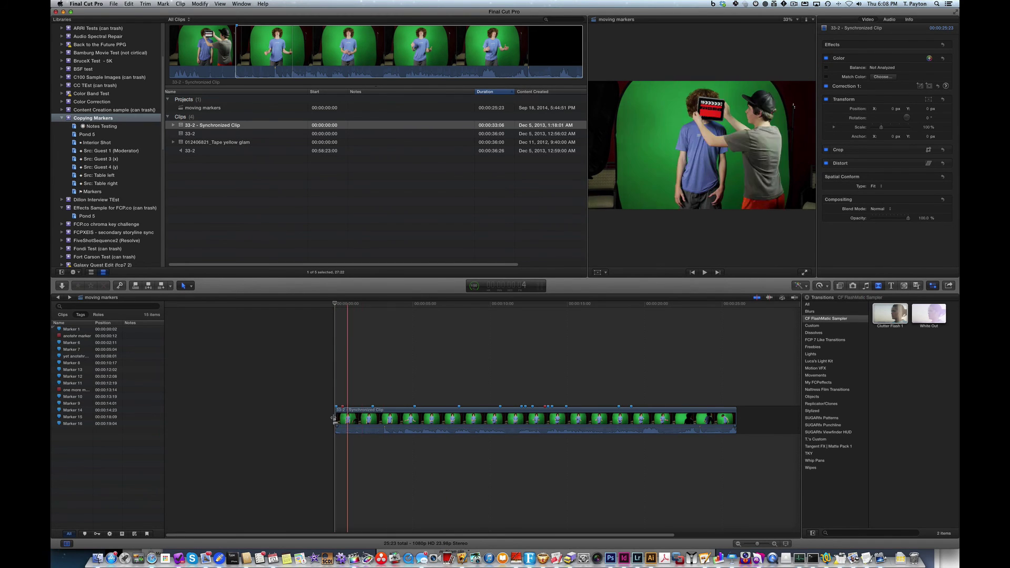
Drag the clip's start edge left to extend it to 31:07
click(334, 419)
key(comma)
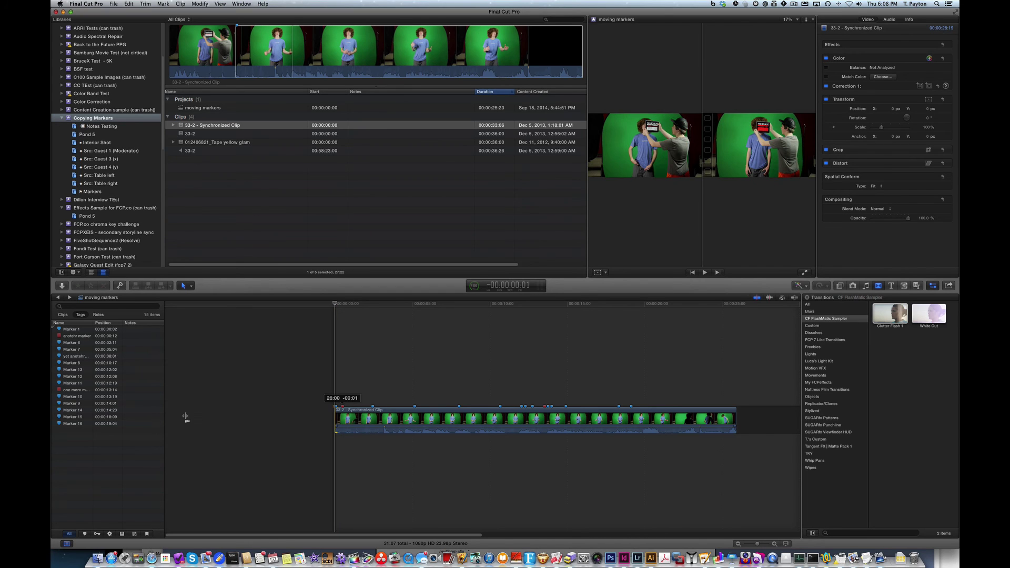
drag(335, 418, 187, 417)
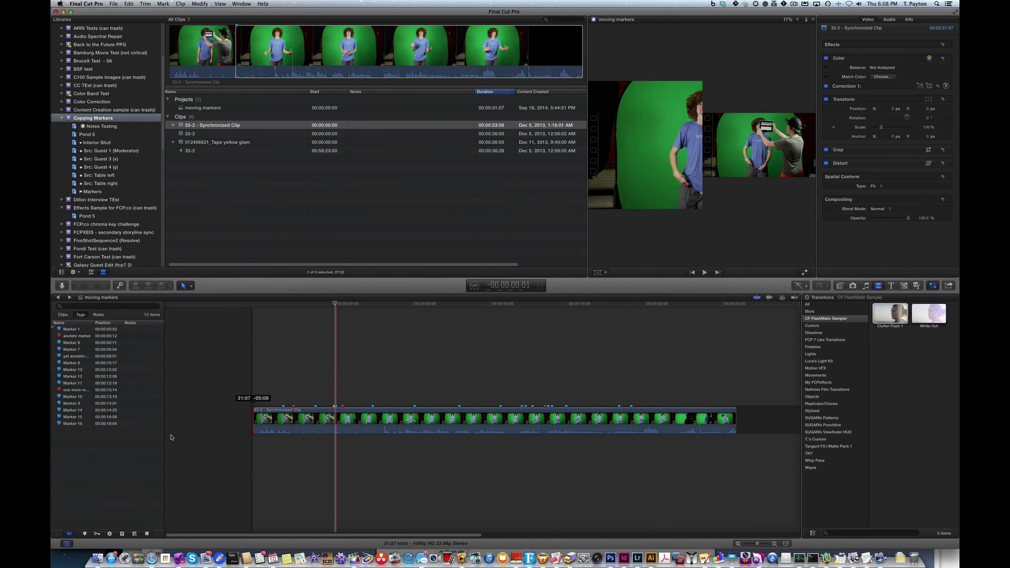